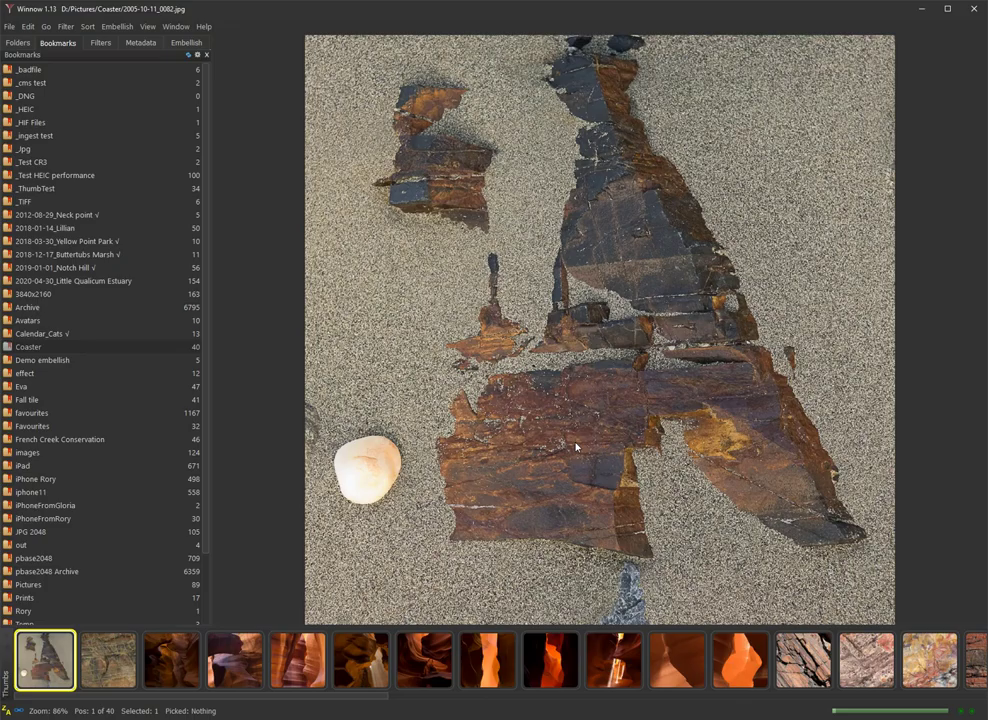
Browse forward through the full-size images in the Coaster folder up to the last one
key("Right")
key("Right")
key("Right")
key("Right")
key("Right")
key("Right")
key("Right")
key("Right")
key("Right")
key("Right")
key("Right")
key("Right")
key("Right")
key("Right")
key("Right")
key("Right")
key("Right")
key("Right")
key("Right")
key("Right")
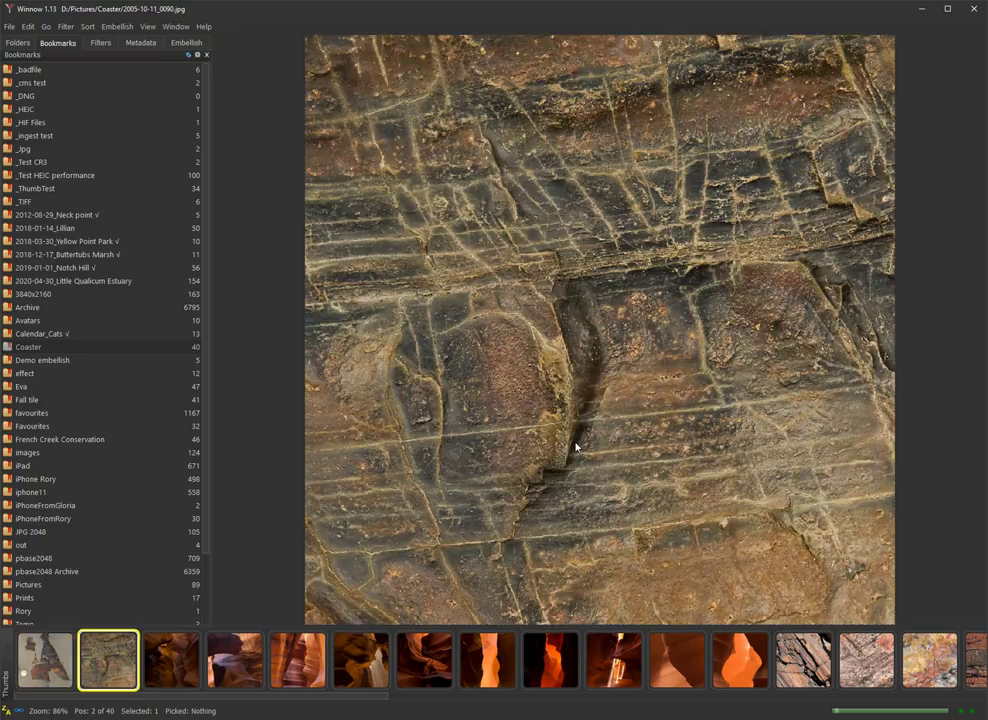
key("Right")
key("Right")
key("Right")
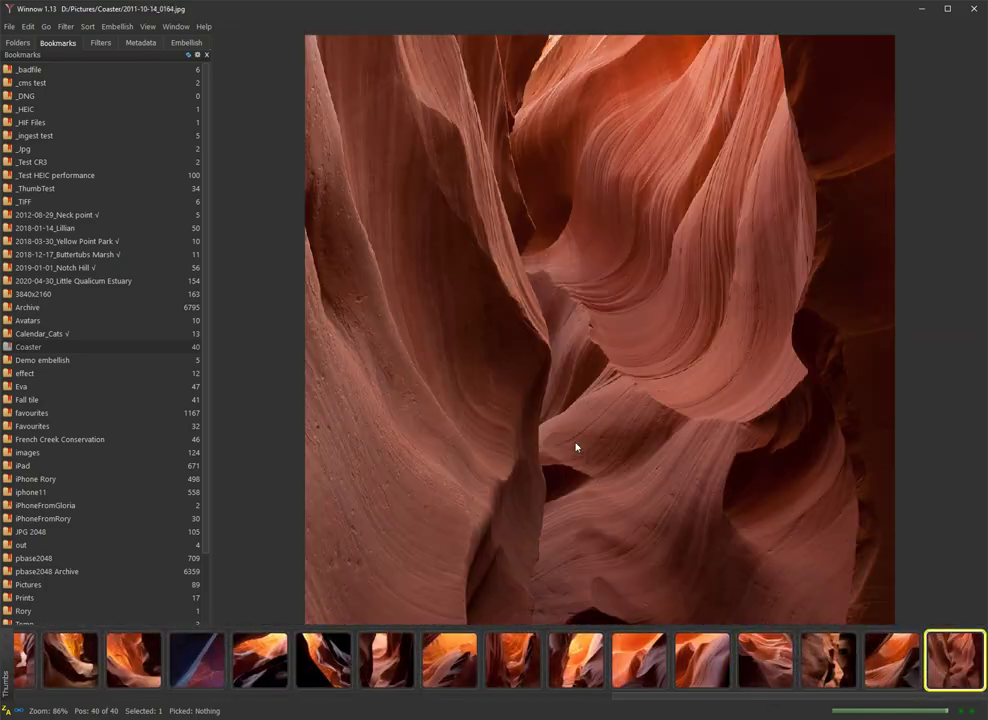
Browse back through the Coaster images to the first one
key("Left")
key("Left")
key("Left")
key("Left")
key("Left")
key("Left")
key("Left")
key("Left")
key("Left")
key("Left")
key("Left")
key("Left")
key("Left")
key("Left")
key("Left")
key("Left")
key("Left")
key("Left")
key("Left")
key("Left")
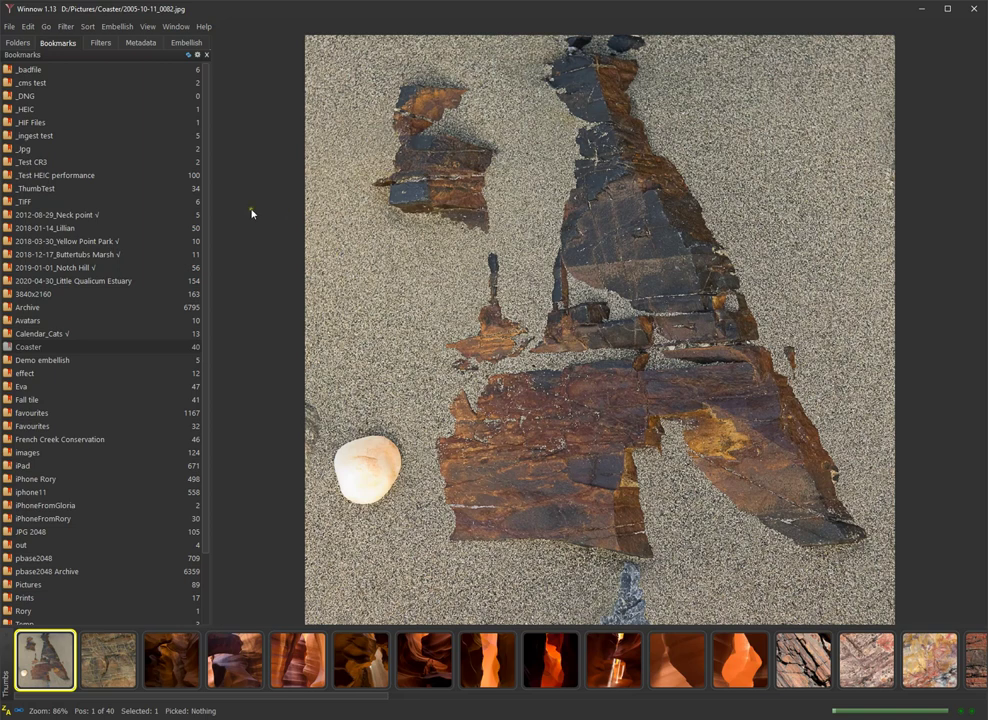
Open the bookmarked 2018-01-14 folder, view its thumbnails as a grid, and return to the single-image view of the first photo
left_click(67, 229)
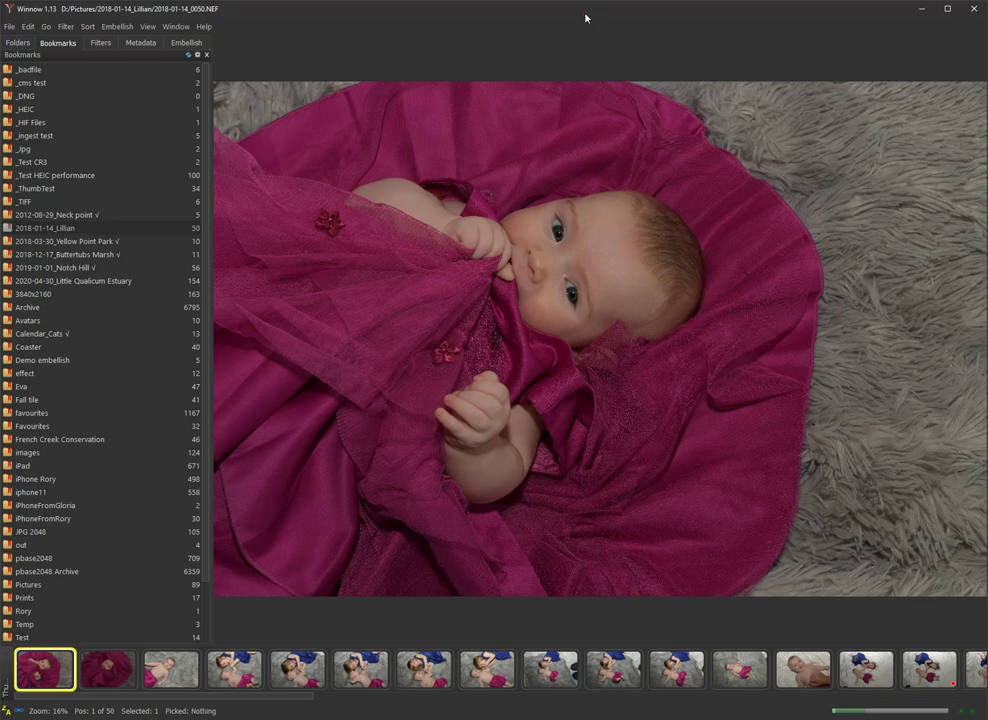
key("g")
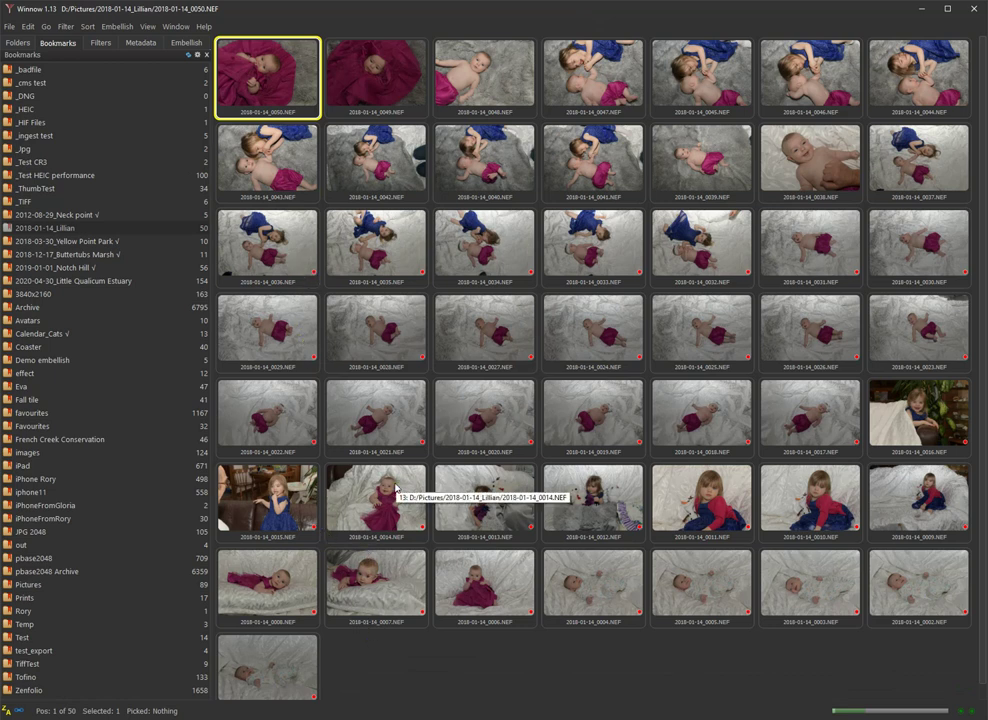
key("Return")
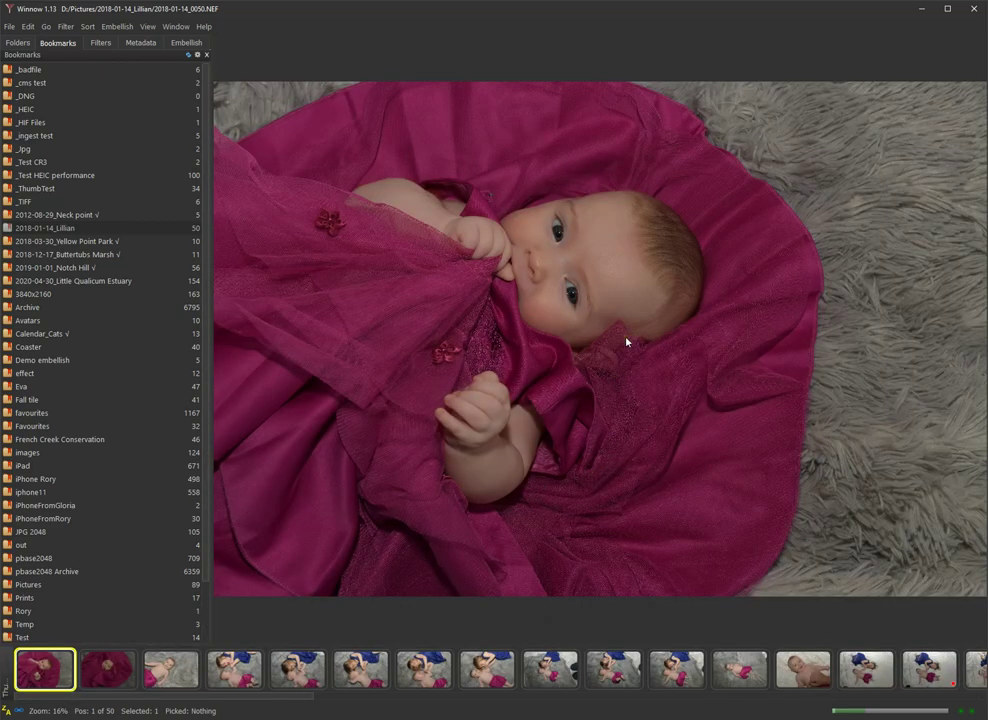
Browse forward from the first photo through the 2018-01-14 folder's NEF files at full size
key("Right")
key("Right")
key("Right")
key("Right")
key("Right")
key("Right")
key("Right")
key("Right")
key("Right")
key("Right")
key("Right")
key("Right")
key("Right")
key("Right")
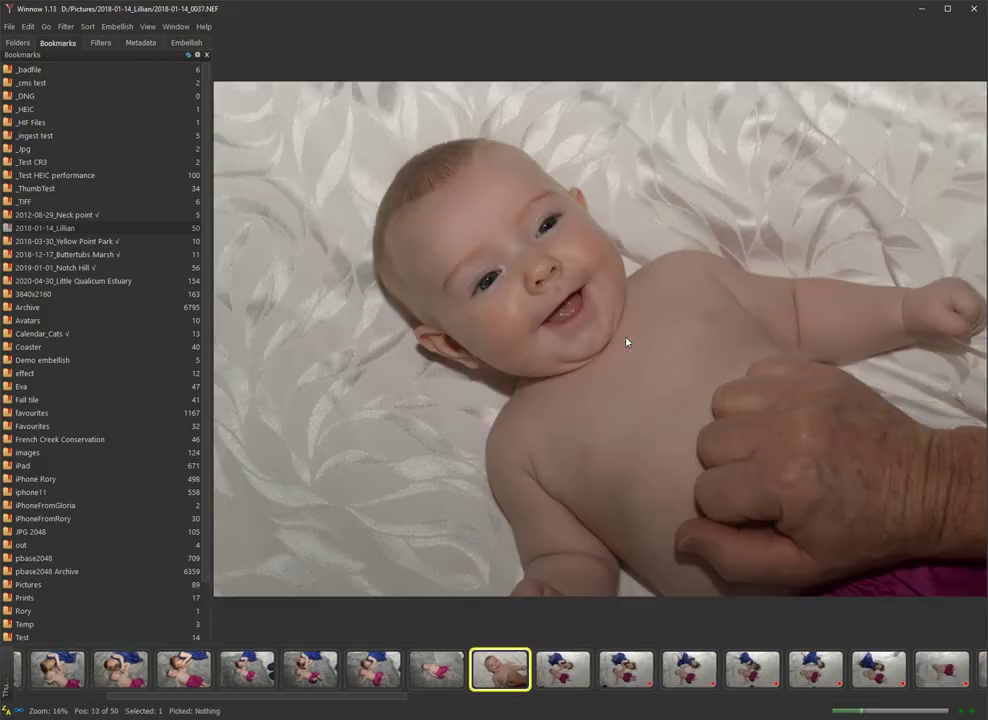
key("Right")
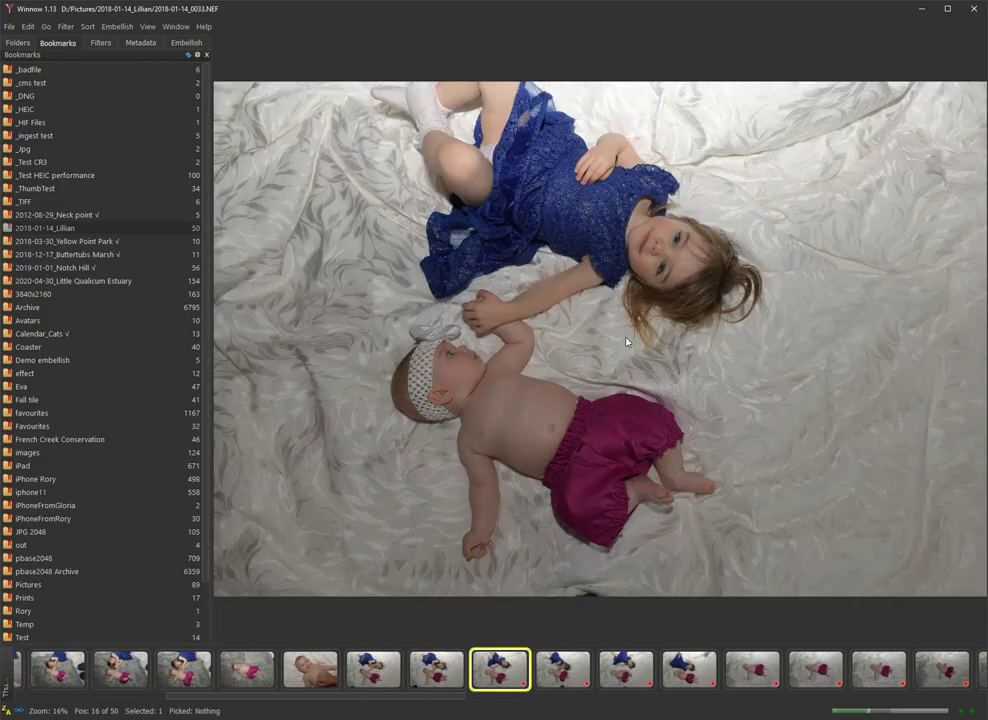
key("Right")
key("Right")
key("Right")
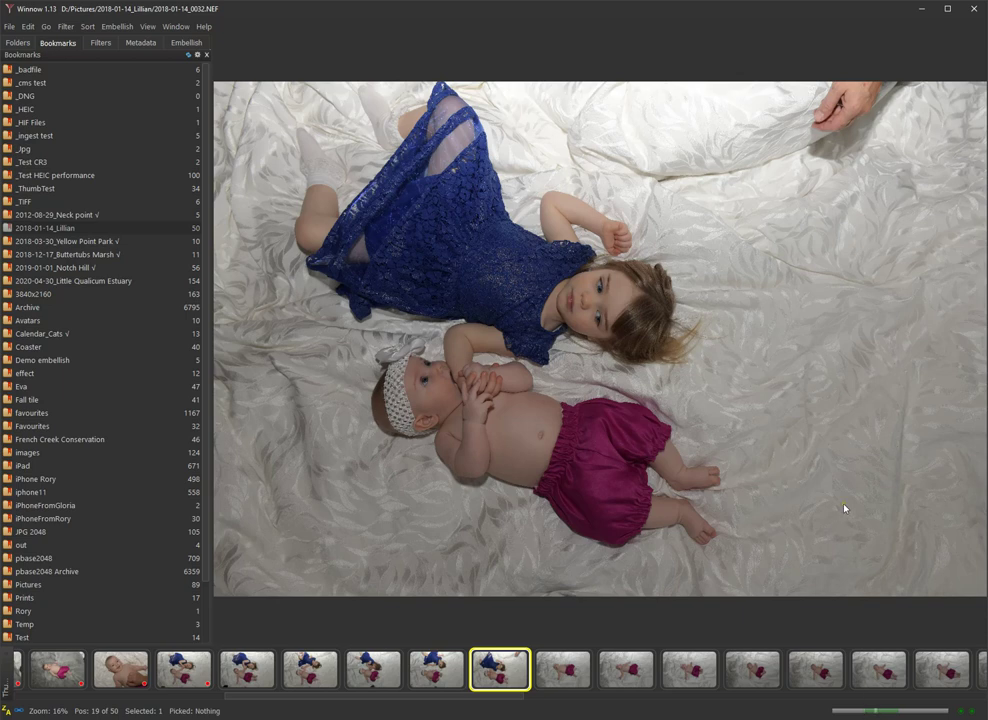
key("Right")
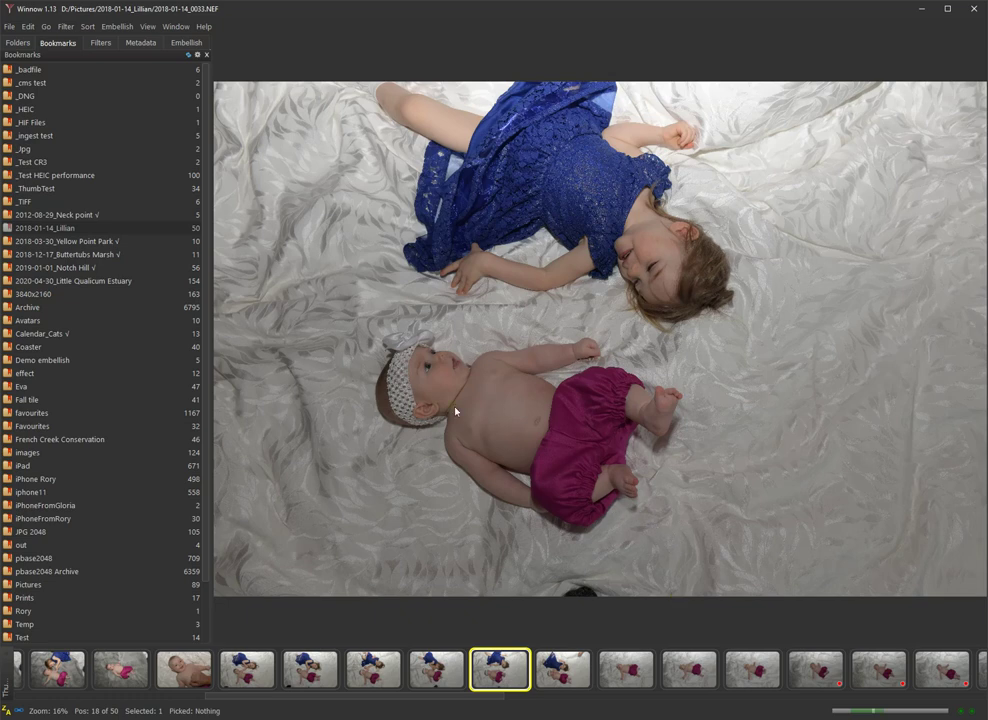
Set the cache size method for full size images to Moderate in the preferences
key("ctrl+")
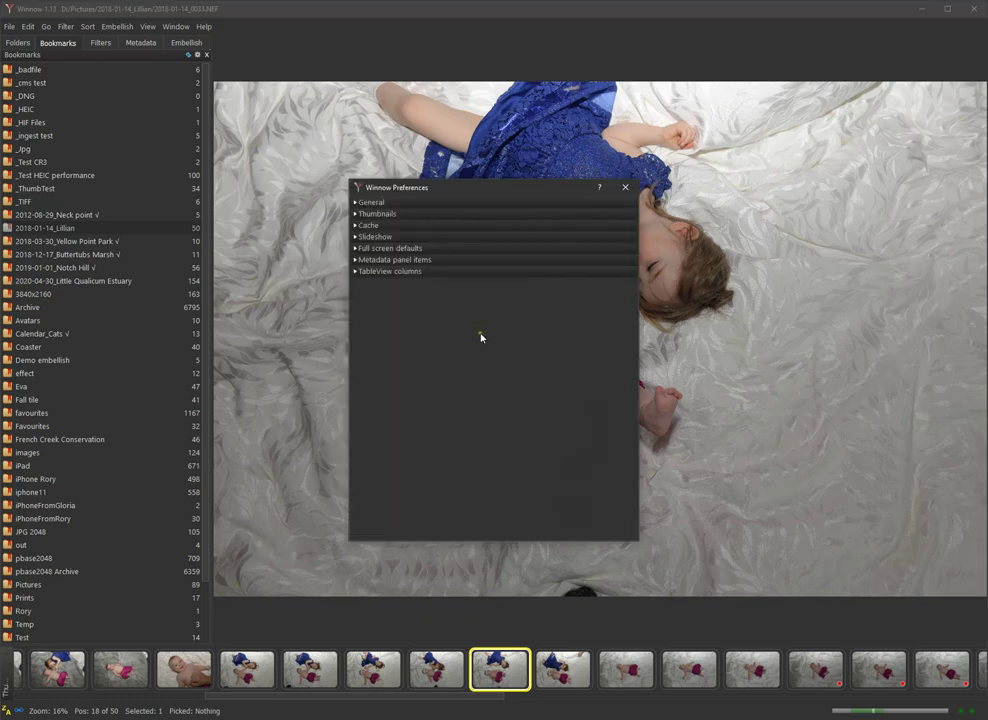
left_click(397, 227)
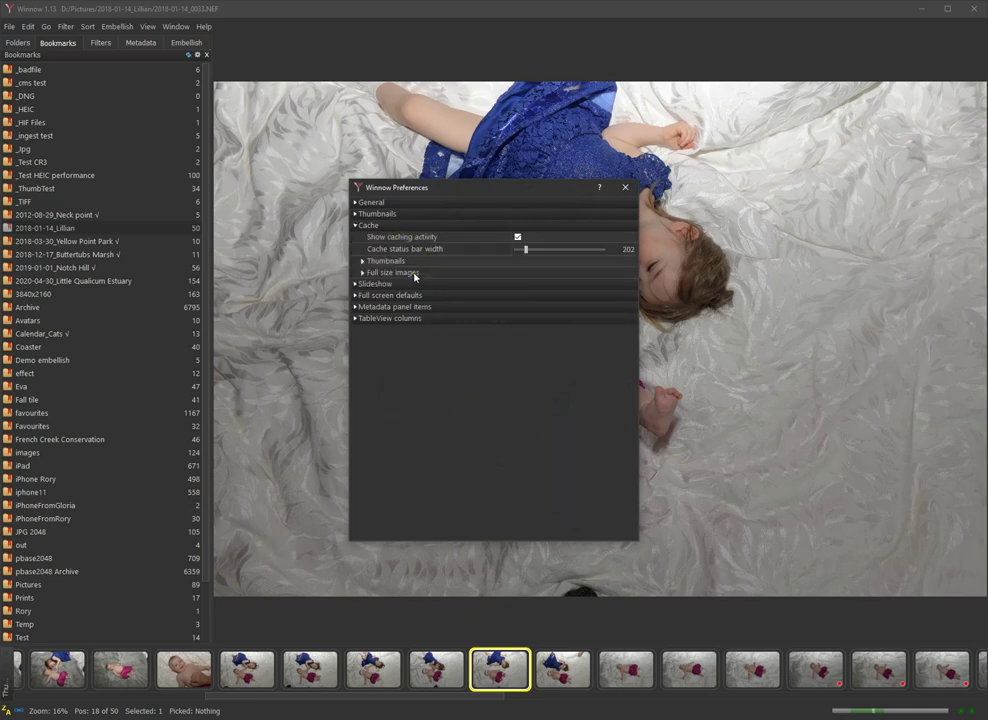
left_click(412, 272)
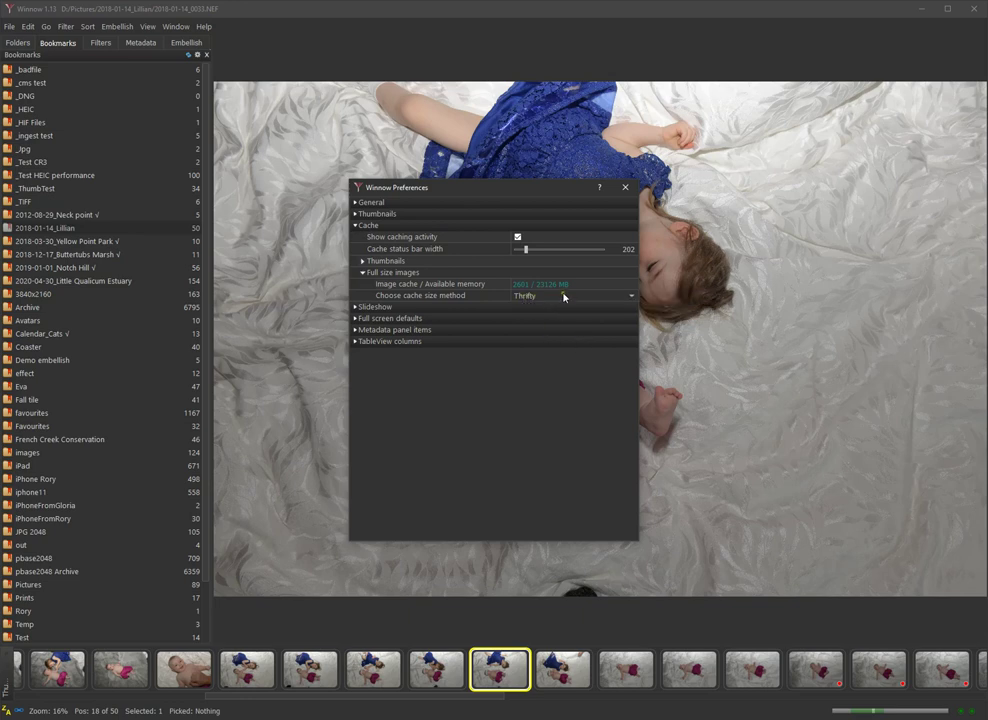
left_click(565, 297)
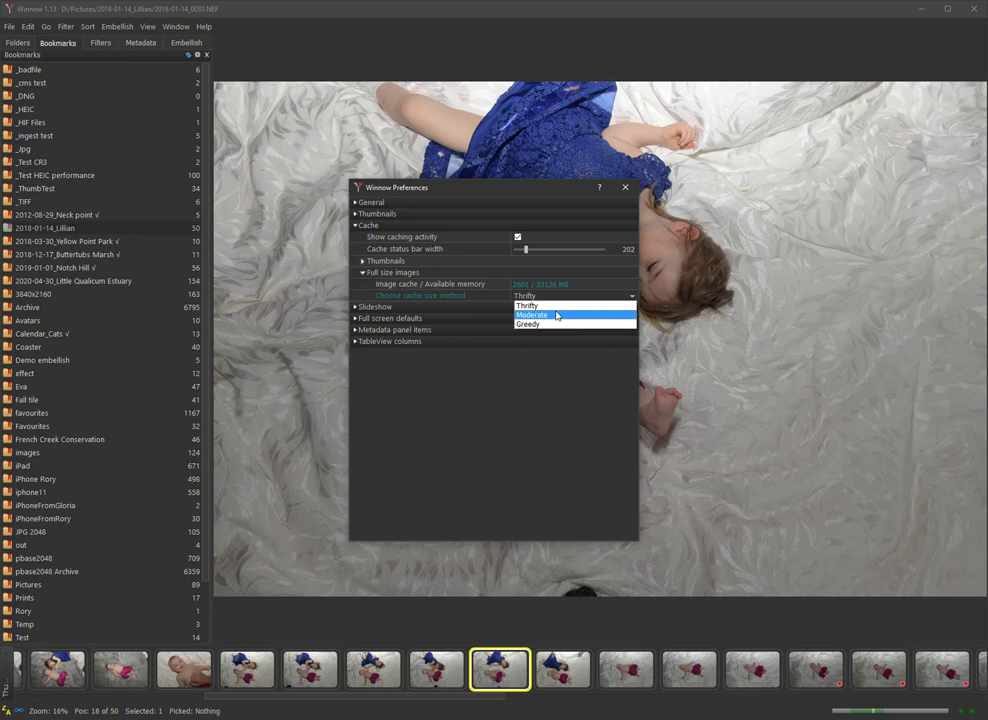
left_click(557, 315)
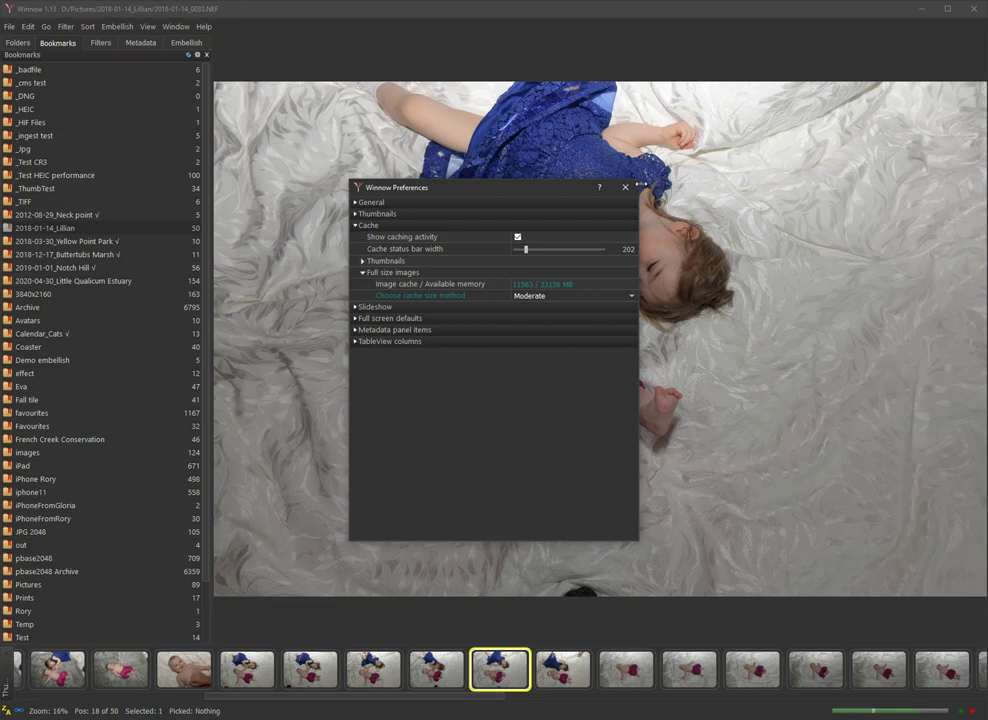
left_click(625, 190)
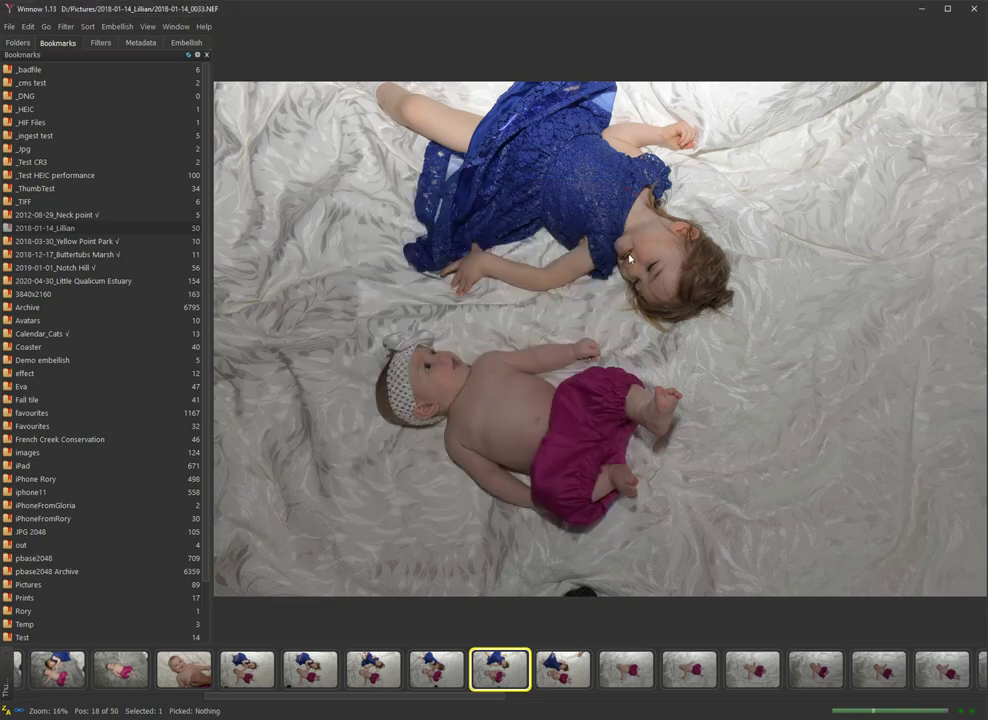
Check the folder's cached images in the grid, reopen 2018-01-14_0033.NEF at full size, and browse forward towards the folder's end
key("g")
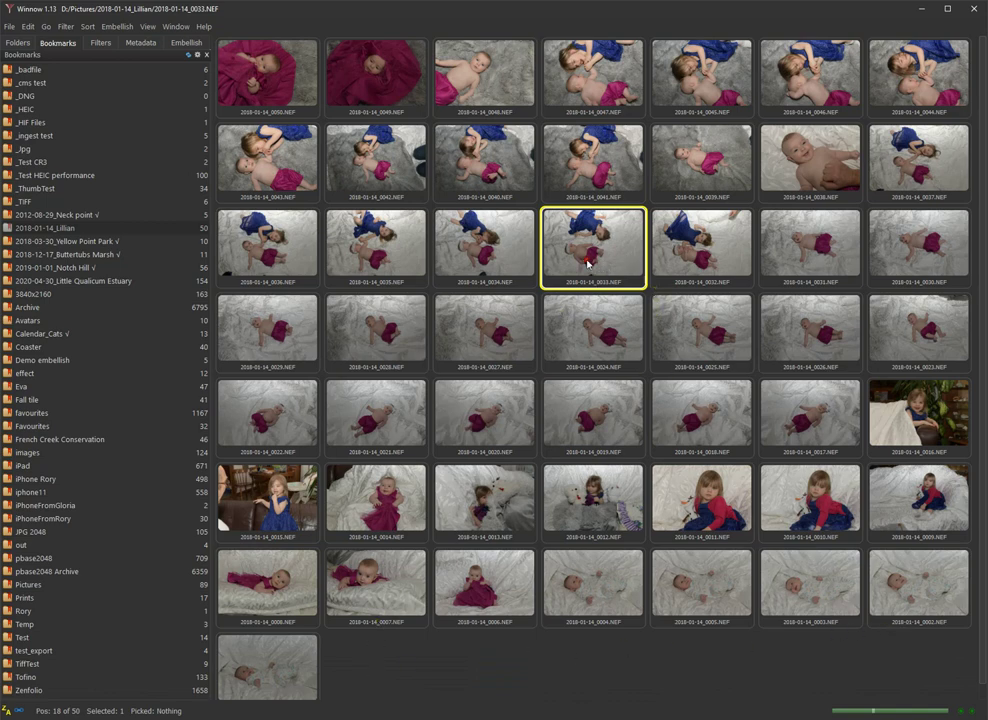
double_click(588, 262)
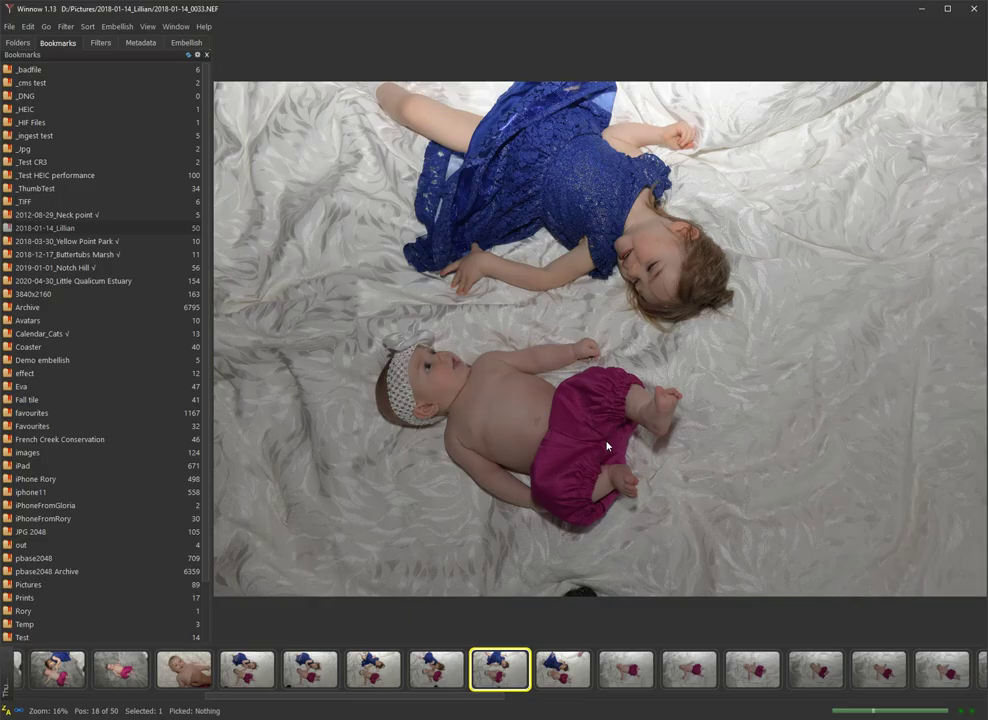
key("Right")
key("Right")
key("Right")
key("Right")
key("Right")
key("Right")
key("Right")
key("Right")
key("Right")
key("Right")
key("Right")
key("Right")
key("Right")
key("Right")
key("Right")
key("Right")
key("Right")
key("Right")
key("Right")
key("Right")
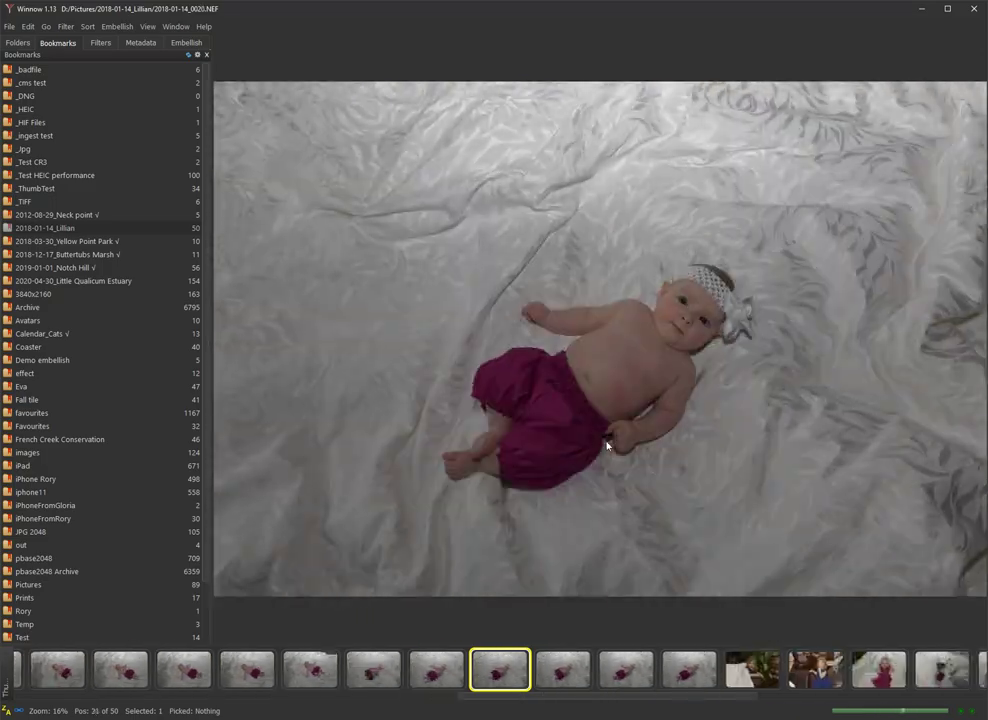
Browse back through the whole 2018-01-14 folder to its first photo, 2018-01-14_0050.NEF
key("Left")
key("Left")
key("Left")
key("Left")
key("Left")
key("Left")
key("Left")
key("Left")
key("Left")
key("Left")
key("Left")
key("Left")
key("Left")
key("Left")
key("Left")
key("Left")
key("Left")
key("Left")
key("Left")
key("Left")
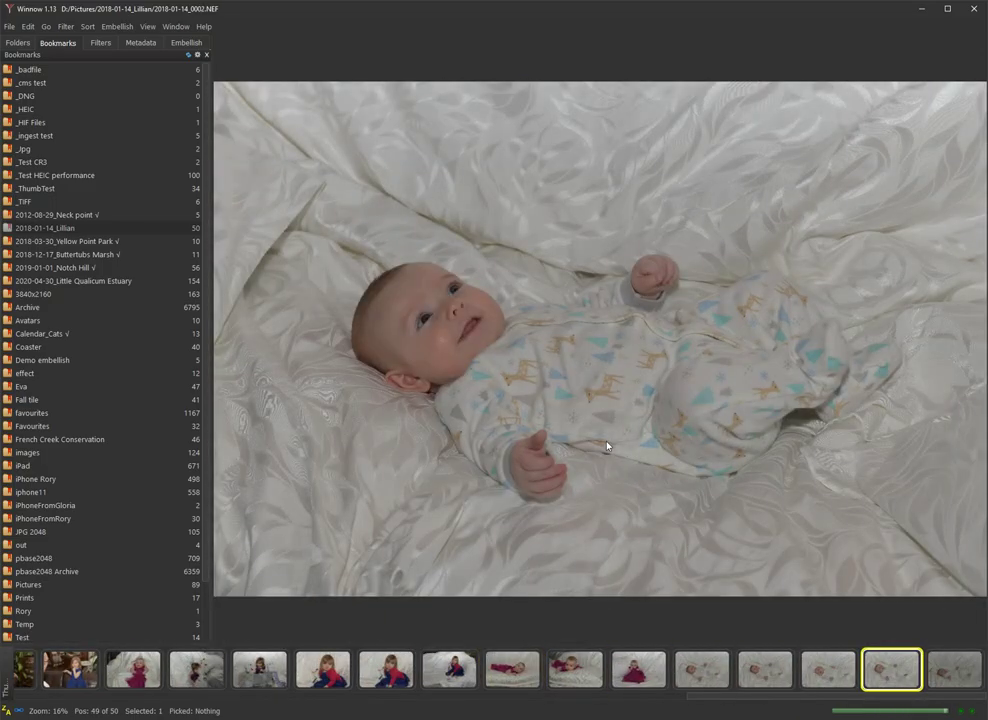
key("Left")
key("Left")
key("Left")
key("Left")
key("Left")
key("Left")
key("Left")
key("Left")
key("Left")
key("Left")
key("Left")
key("Left")
key("Left")
key("Left")
key("Left")
key("Left")
key("Left")
key("Left")
key("Left")
key("Left")
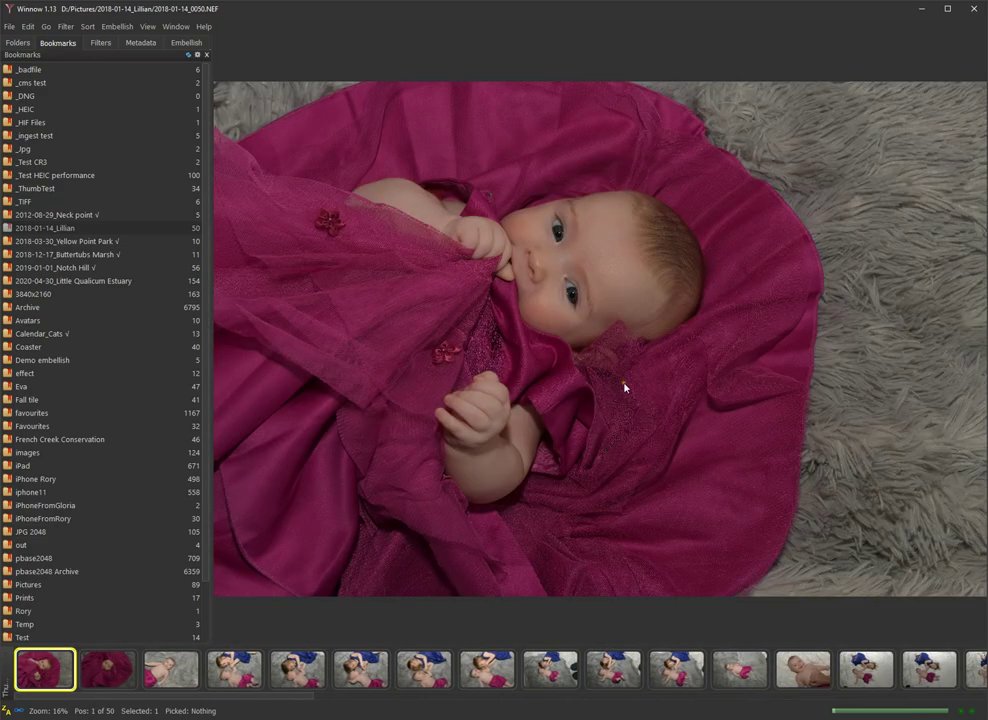
Zoom the first photo to 100% on the baby's eye and browse forward through the folder at that magnification
left_click(586, 305)
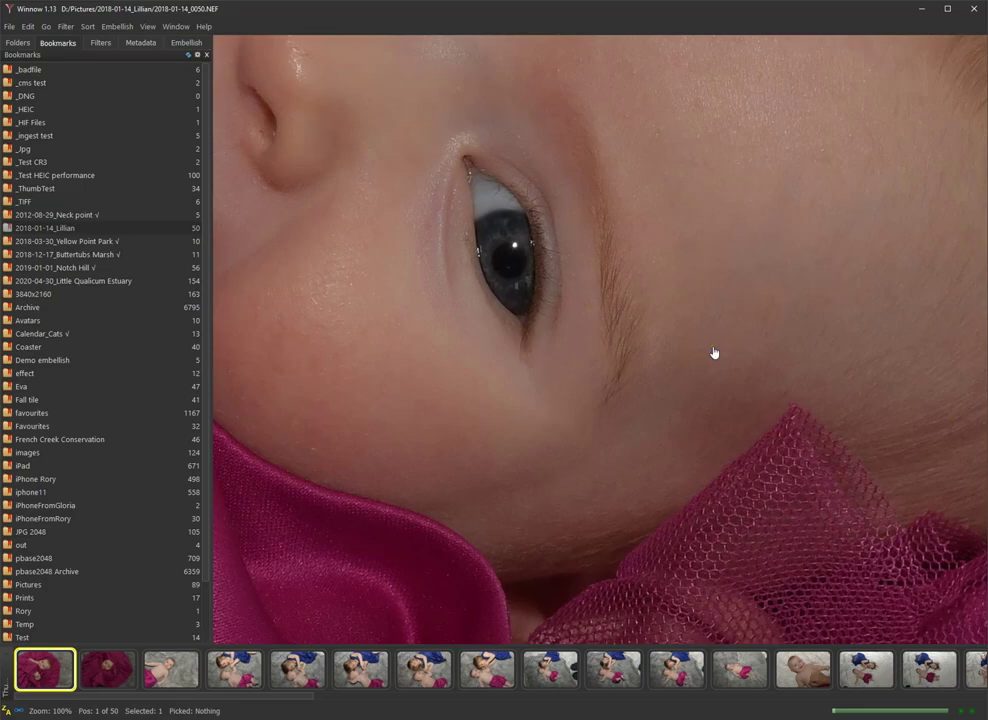
key("Right")
key("Right")
key("Right")
key("Right")
key("Right")
key("Right")
key("Right")
key("Right")
key("Right")
key("Right")
key("Right")
key("Right")
key("Right")
key("Right")
key("Right")
key("Right")
key("Right")
key("Right")
key("Right")
key("Right")
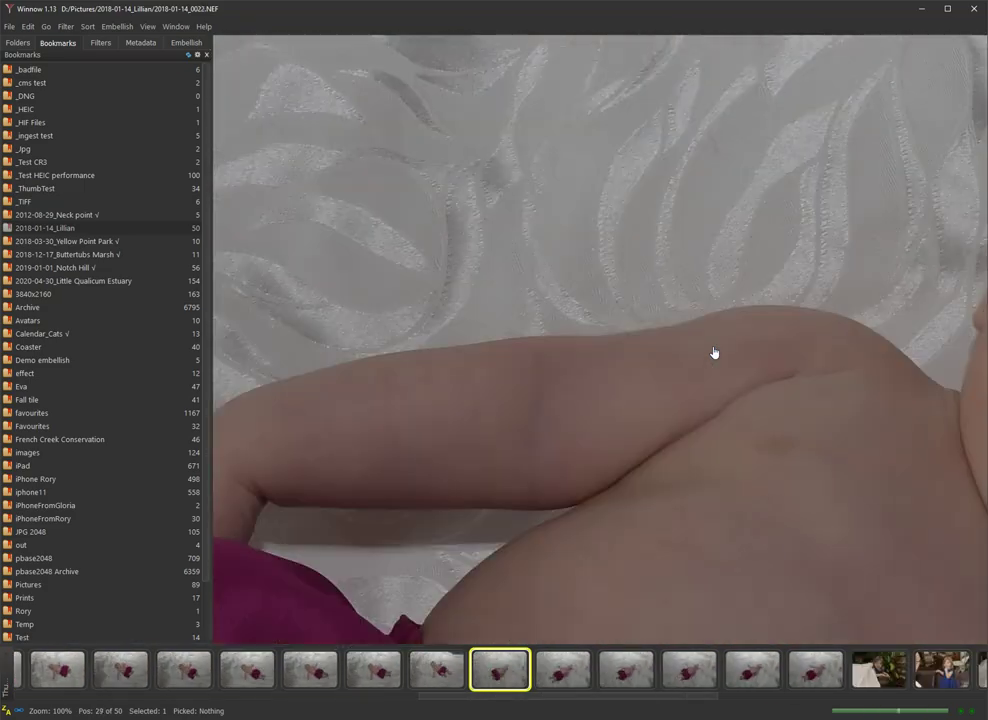
Browse forward to the folder's end and back to 2018-01-14_0032.NEF at 100% zoom
key("Right")
key("Right")
key("Right")
key("Right")
key("Right")
key("Left")
key("Left")
key("Left")
key("Left")
key("Left")
key("Left")
key("Left")
key("Left")
key("Left")
key("Left")
key("Left")
key("Left")
key("Left")
key("Left")
key("Left")
key("Left")
key("Left")
key("Left")
key("Left")
key("Left")
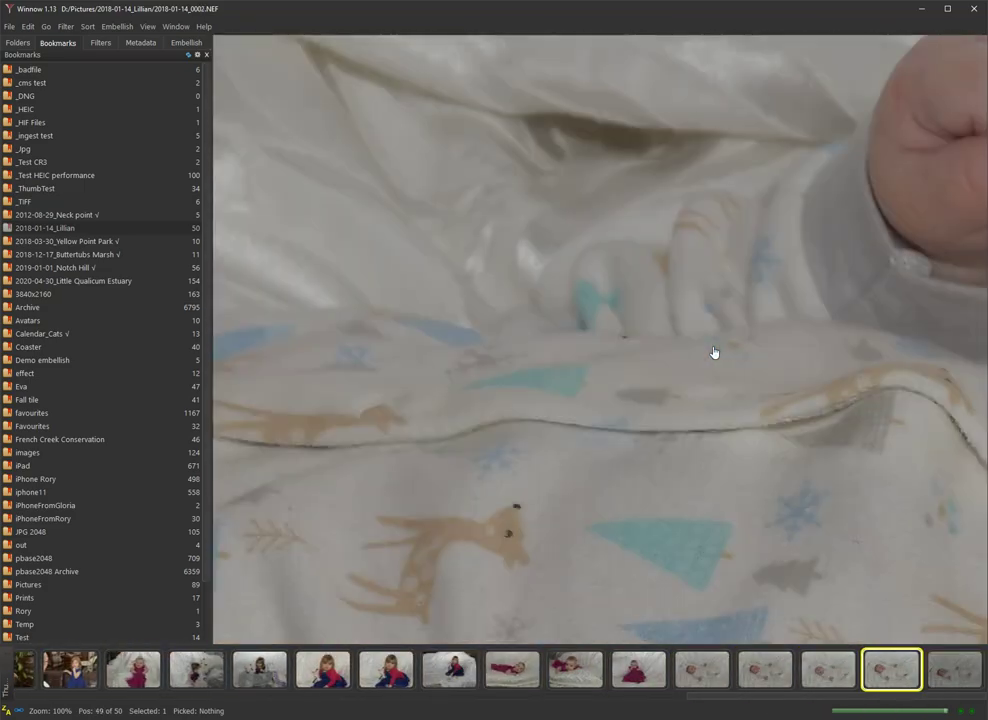
key("Left")
key("Left")
key("Left")
key("Left")
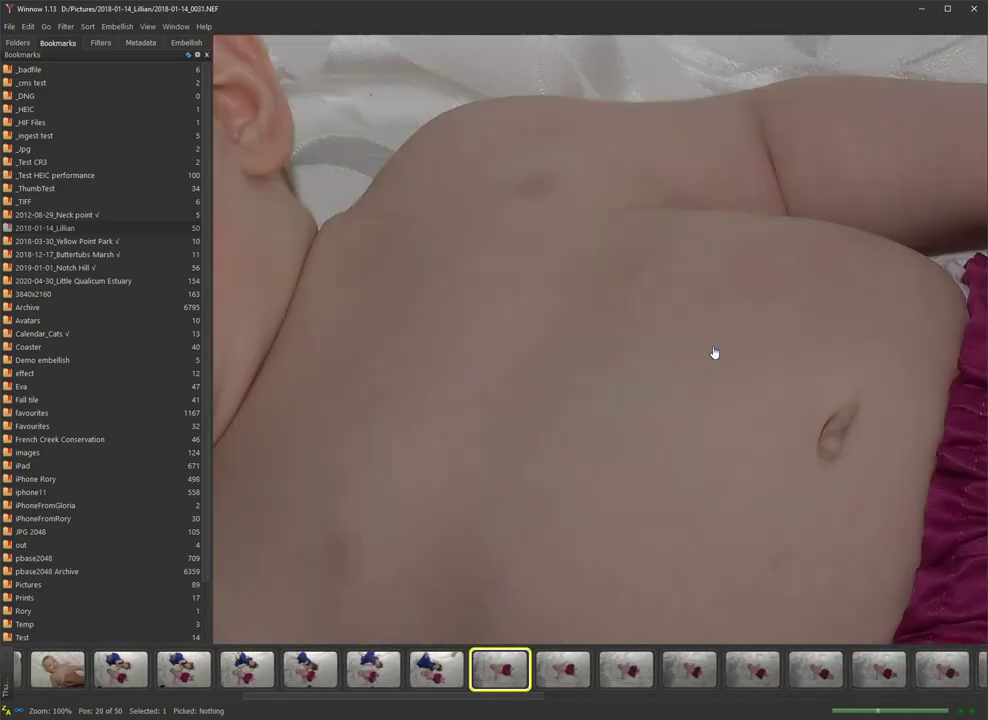
key("Right")
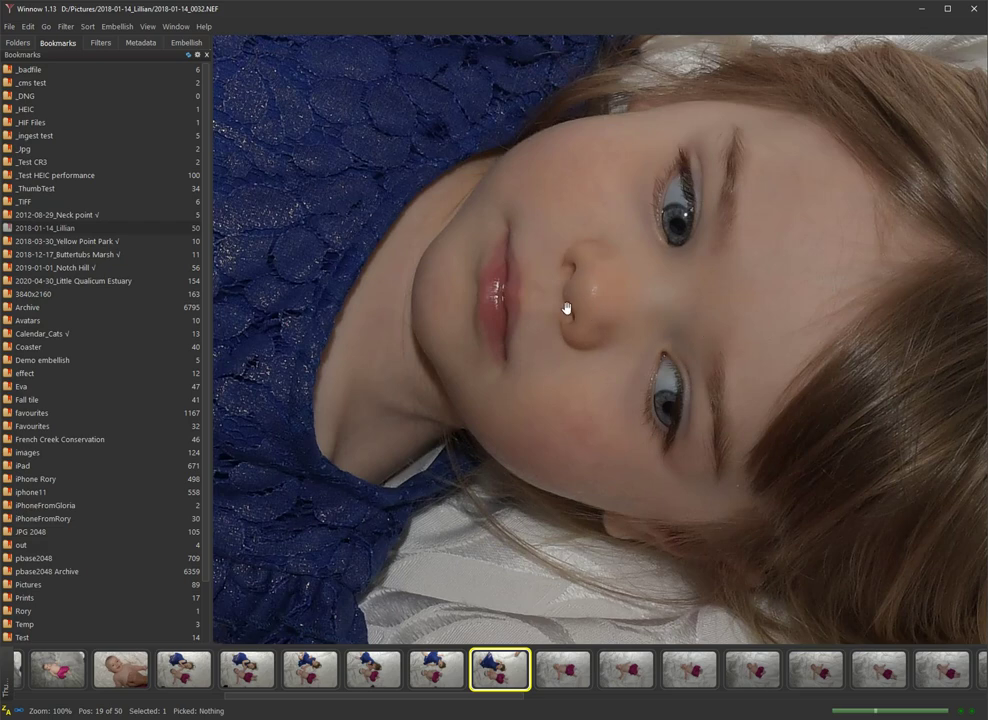
Open the cache preferences and expand the thumbnail cache settings
key("p")
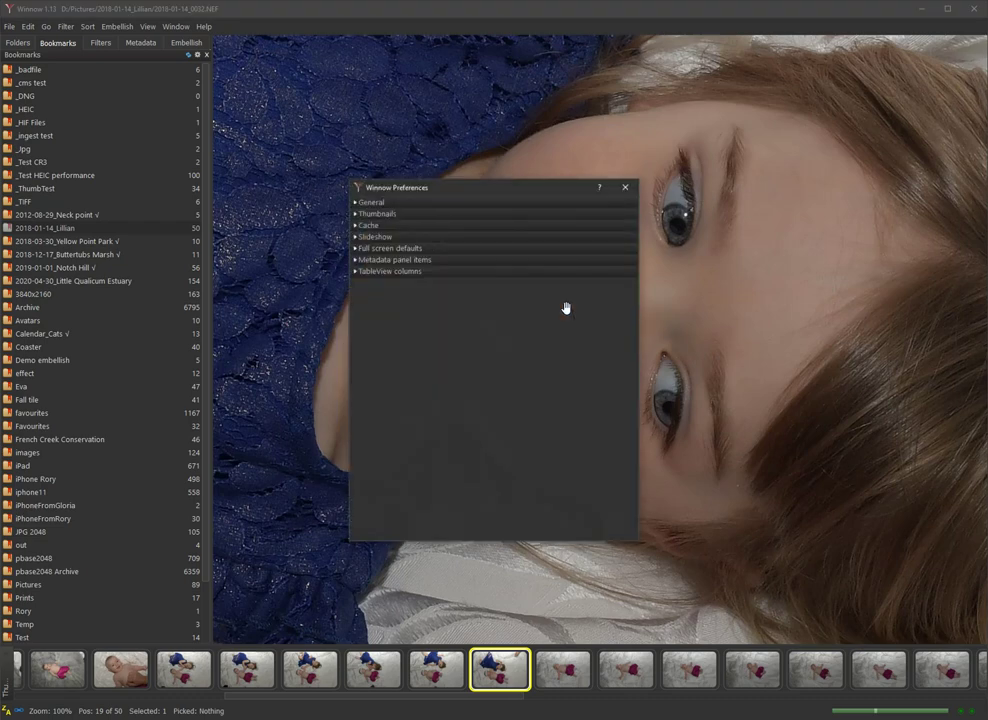
left_click(366, 225)
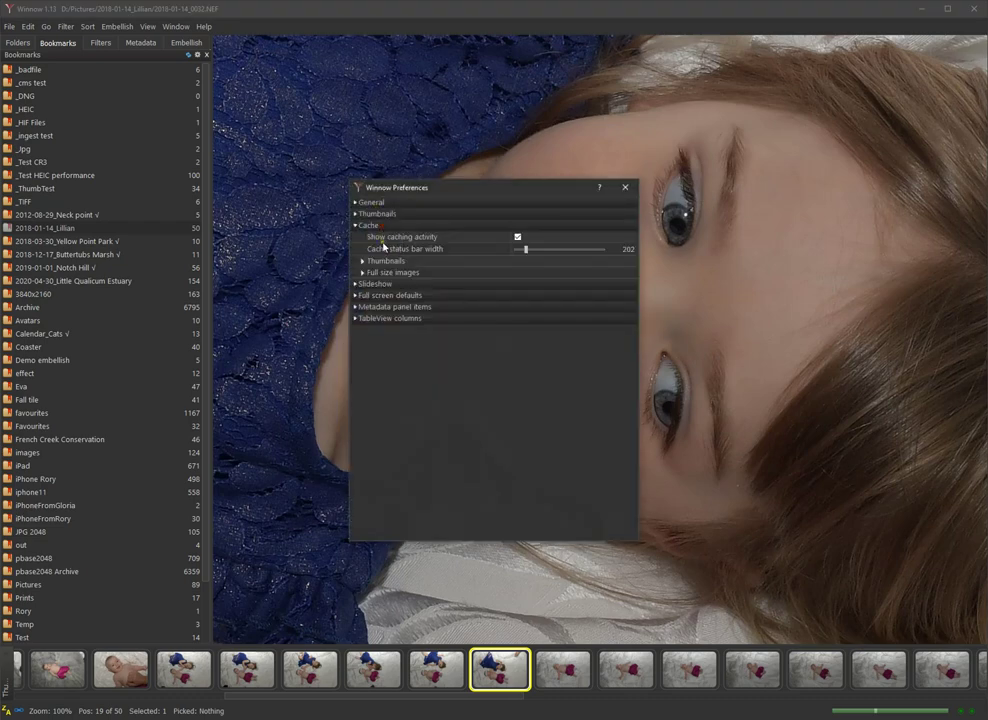
left_click(385, 261)
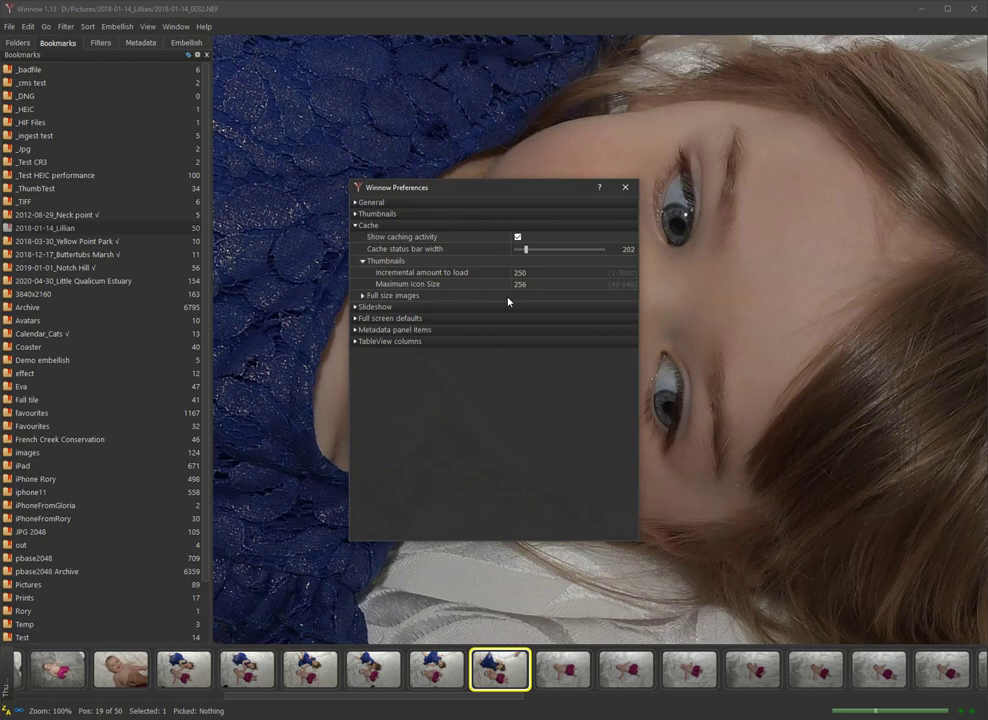
Turn the caching activity display off and on again, and set the cache status bar width to 145 after trying 914
left_click(518, 238)
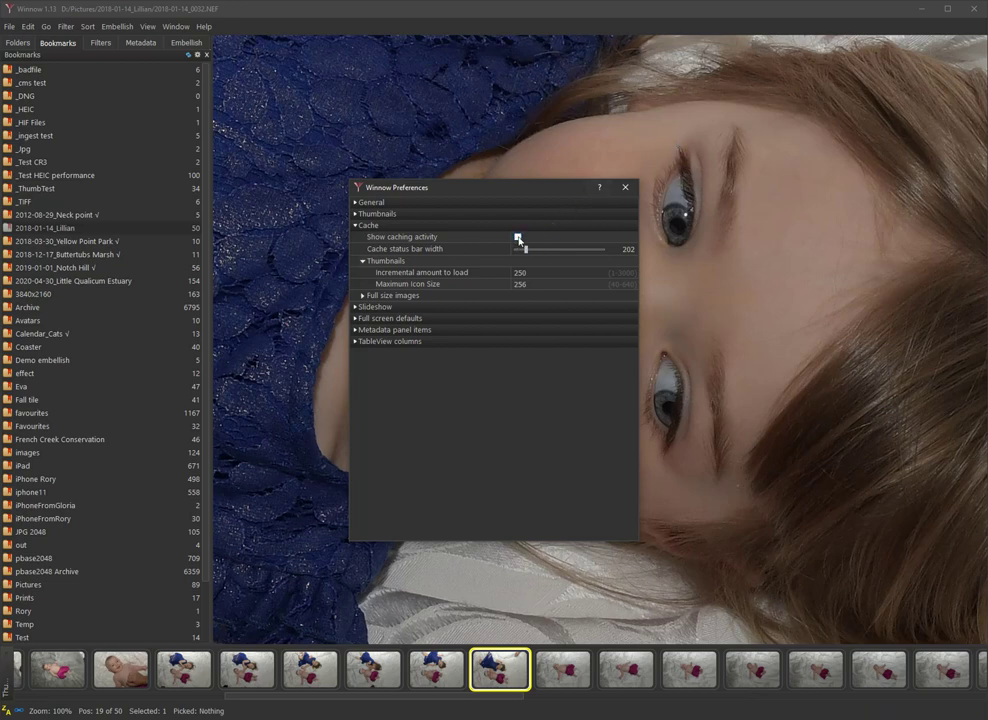
left_click(518, 238)
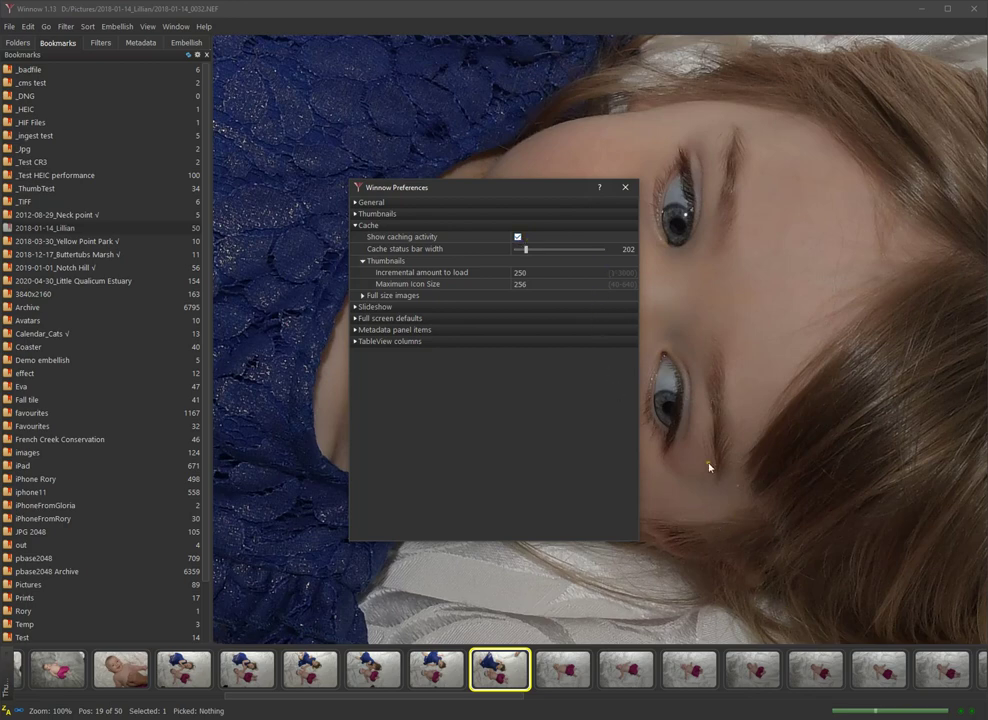
left_click(597, 250)
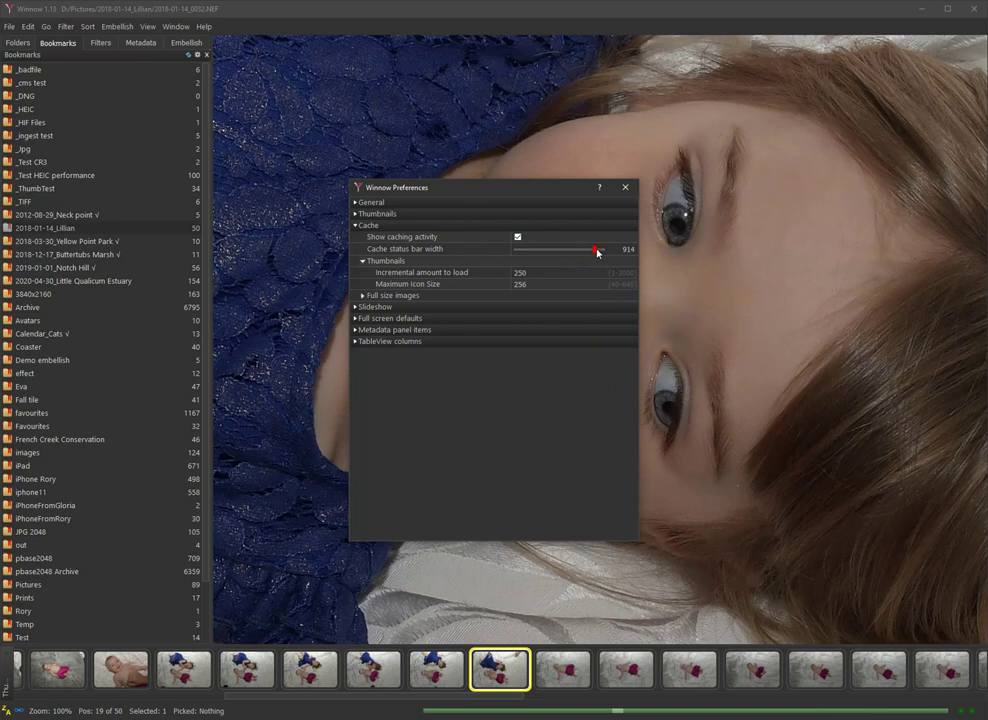
left_click(520, 250)
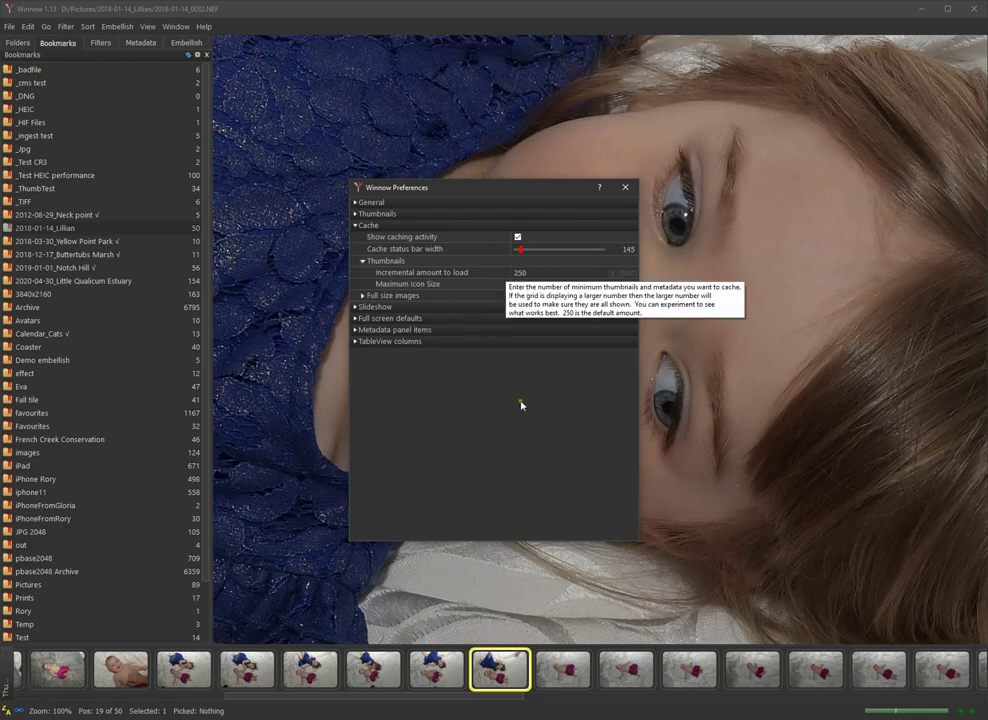
Review the thumbnail cache's incremental amount to load and maximum icon size settings, and close the preferences
left_click(429, 275)
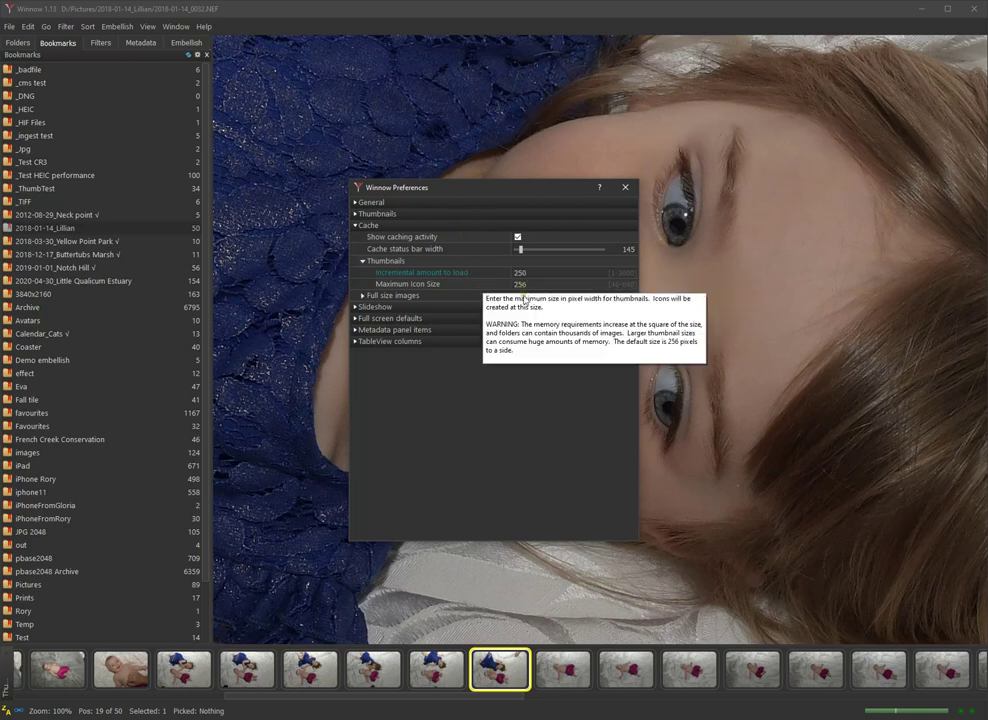
mouse_move(538, 272)
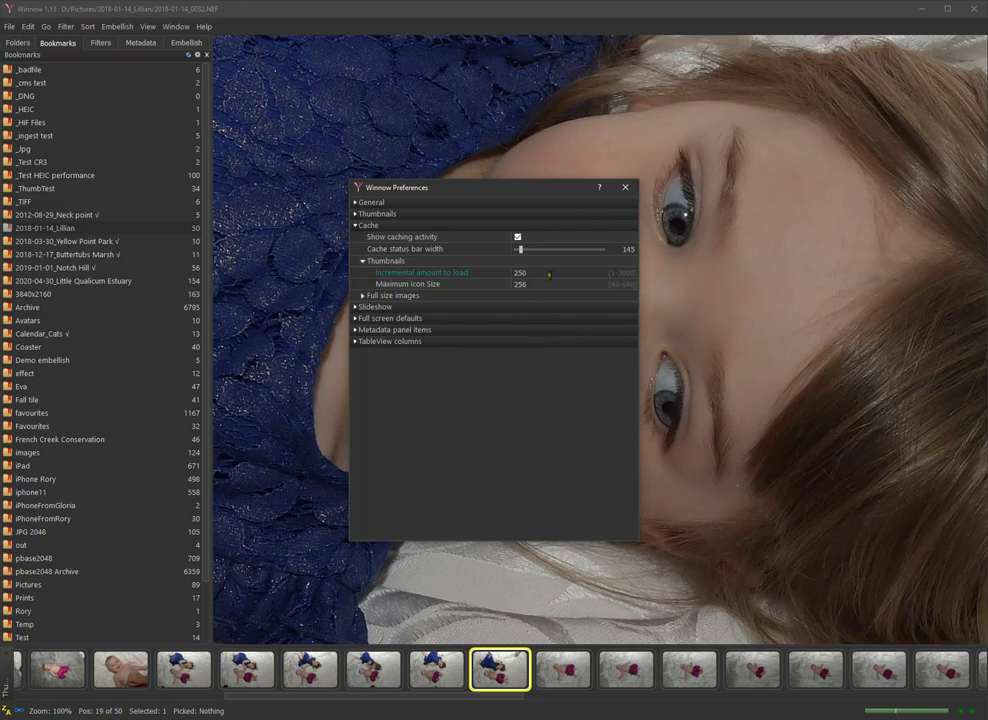
mouse_move(551, 275)
mouse_move(617, 291)
left_click(628, 189)
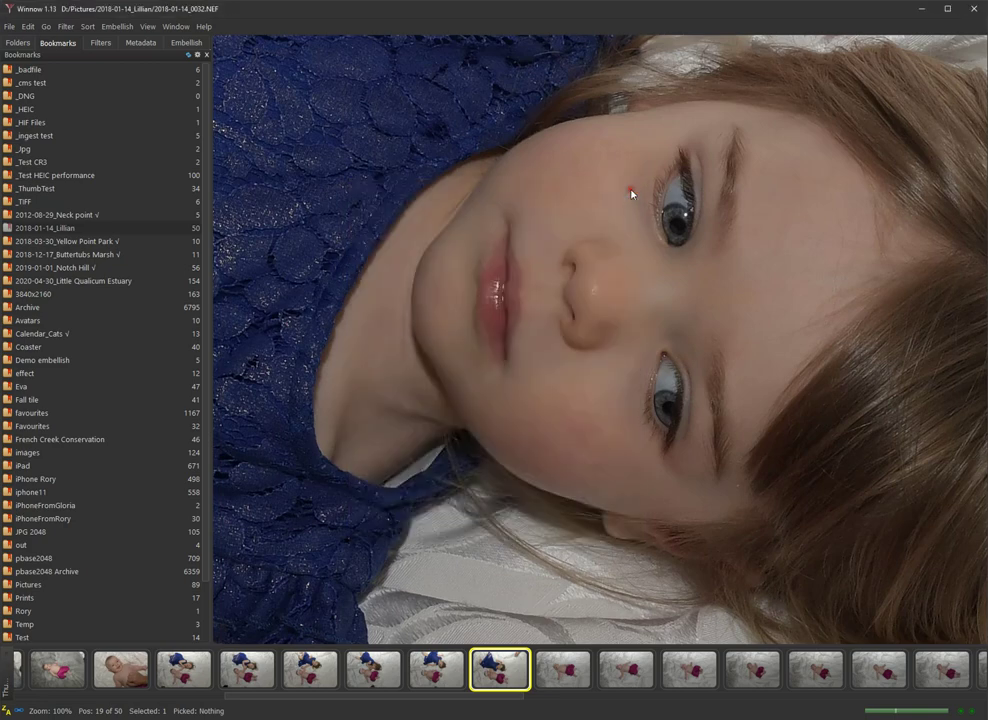